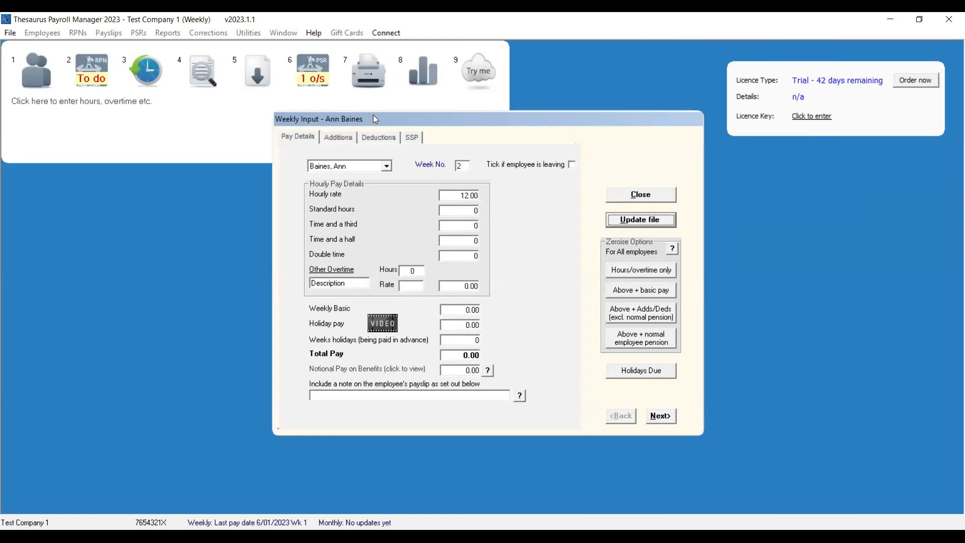
Enter 16 standard hours in the hourly employee's week 2 pay details.
left_click(475, 211)
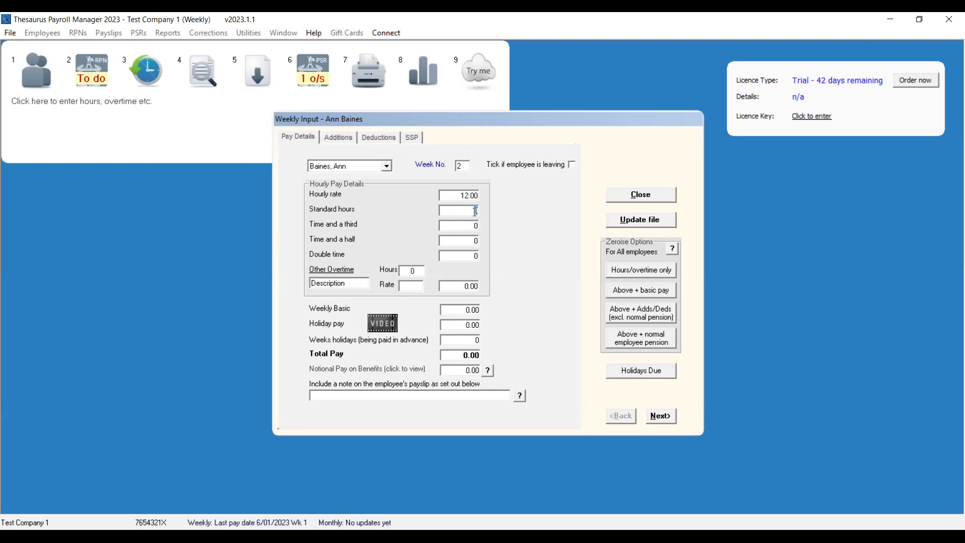
type("16")
key("Tab")
In the employee's statutory sick pay details, enter normal weekly pay of 288, 3 working days per week and 1 sick day being paid.
left_click(411, 142)
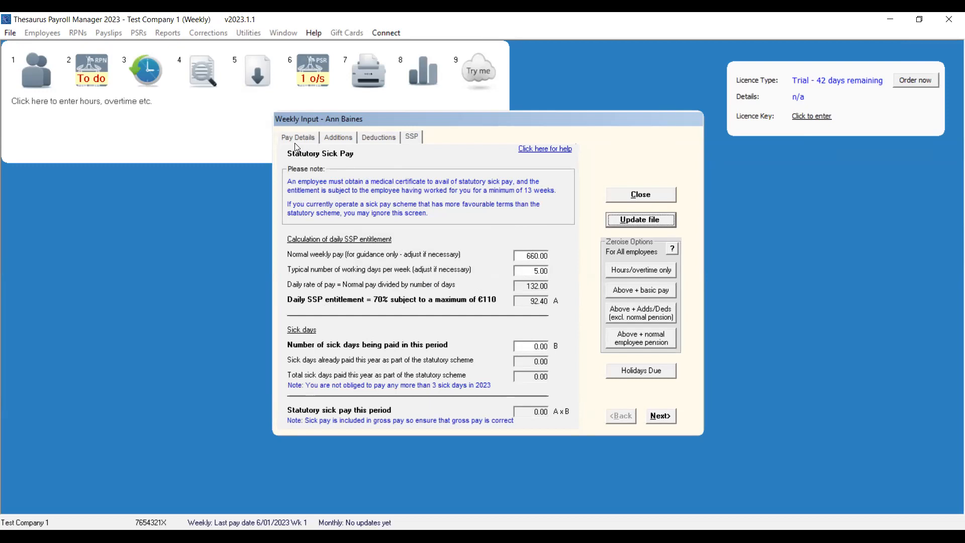
double_click(528, 258)
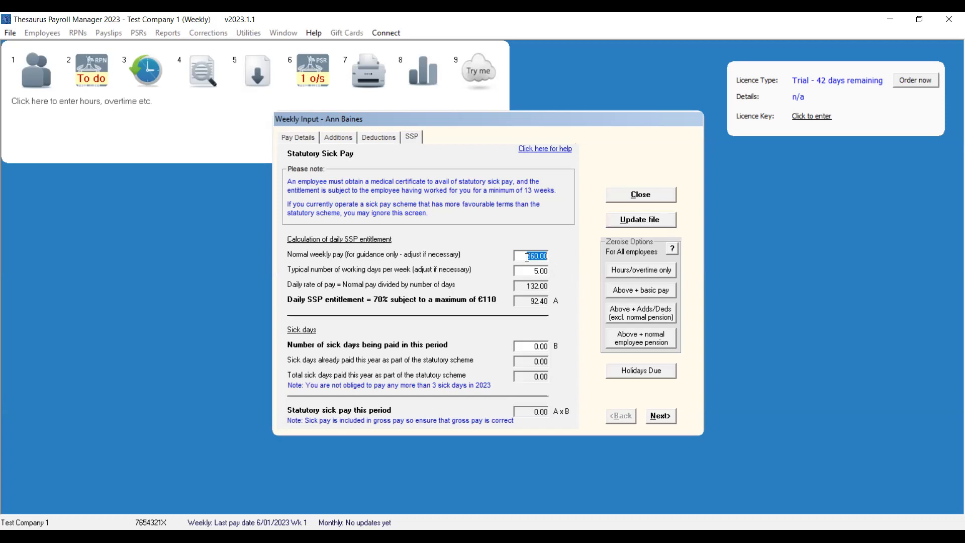
type("288")
left_click(544, 272)
type("3")
key("Tab")
type("1")
key("Tab")
Update the file with the hourly employee's pay, accepting PRSI class A0, and return from the payslip view to weekly input.
left_click(659, 227)
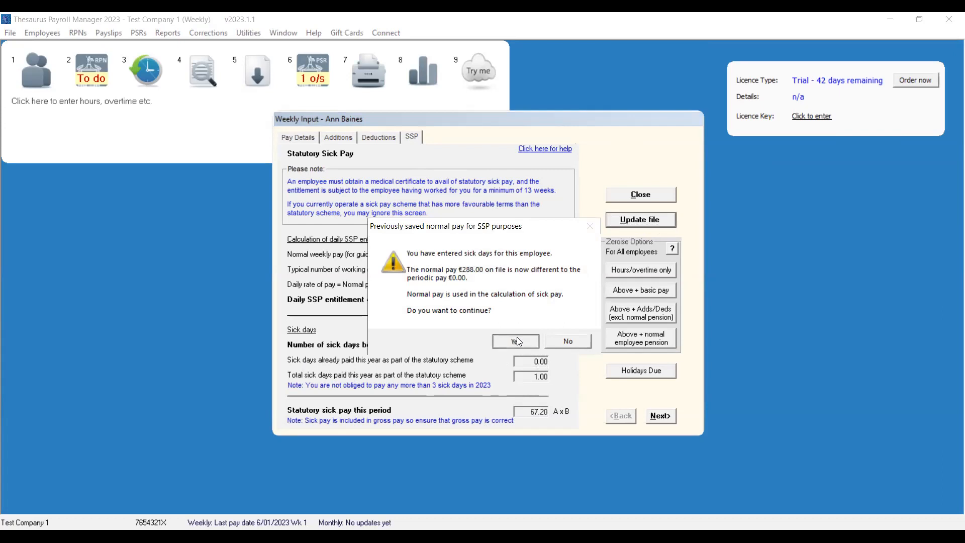
left_click(516, 341)
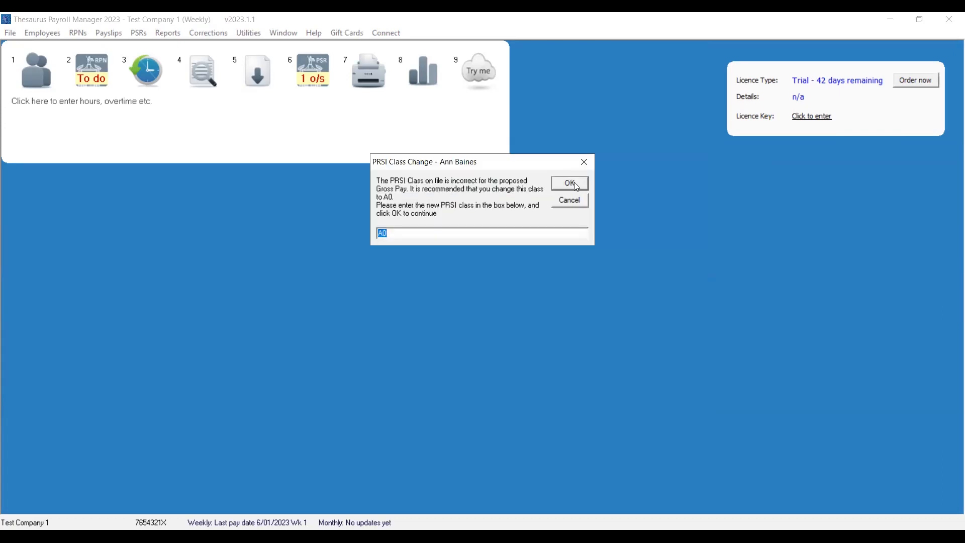
left_click(575, 184)
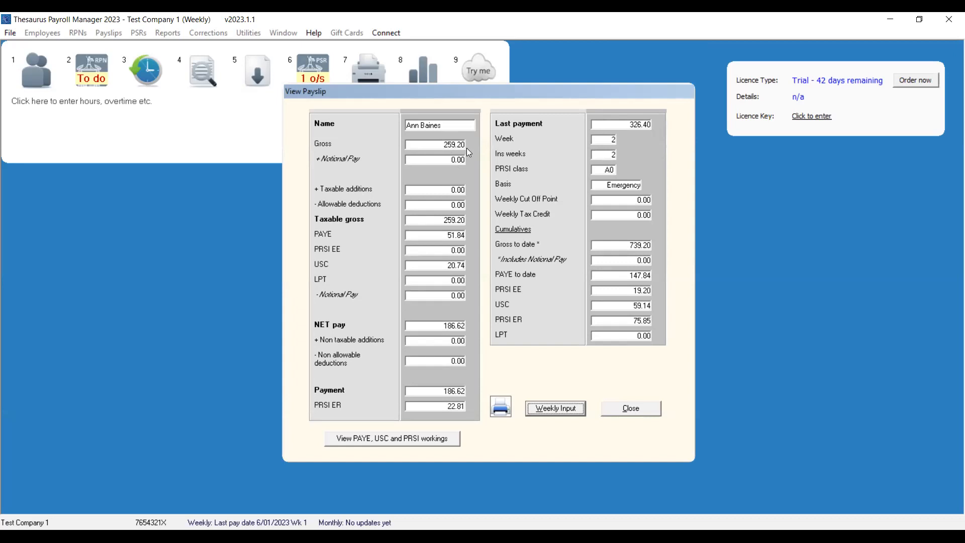
left_click(570, 411)
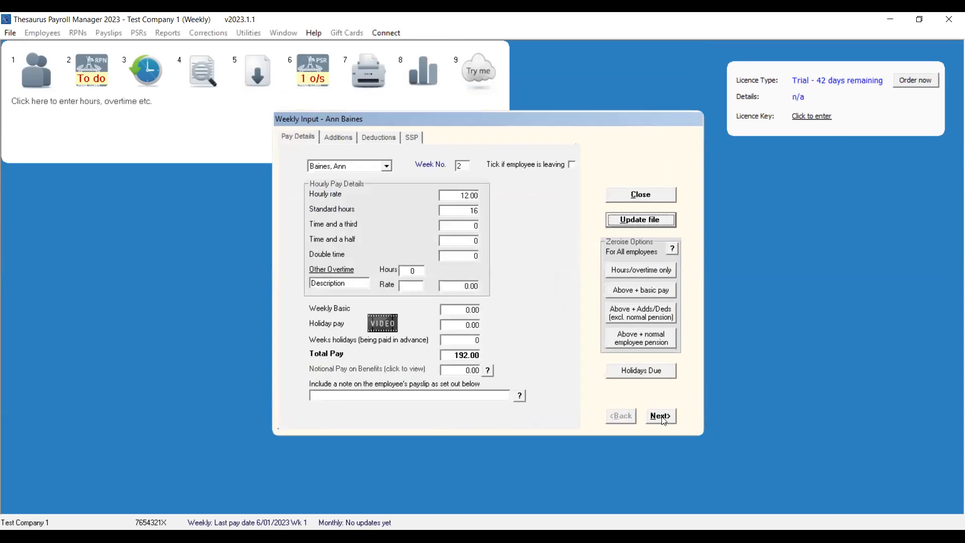
Move on to the fourth employee's weekly input and set the weekly basic pay to 620.
left_click(662, 416)
left_click(517, 341)
left_click(661, 416)
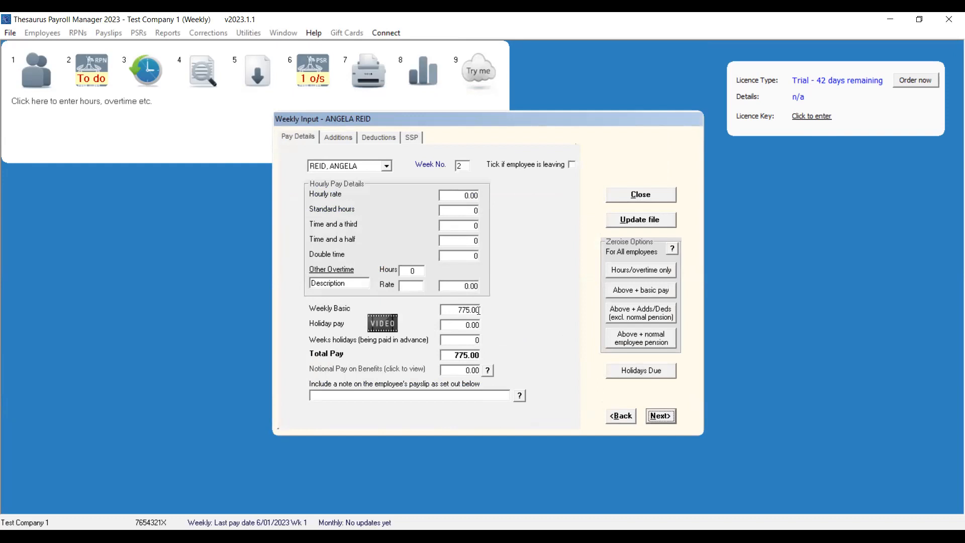
left_click(454, 310)
type("620")
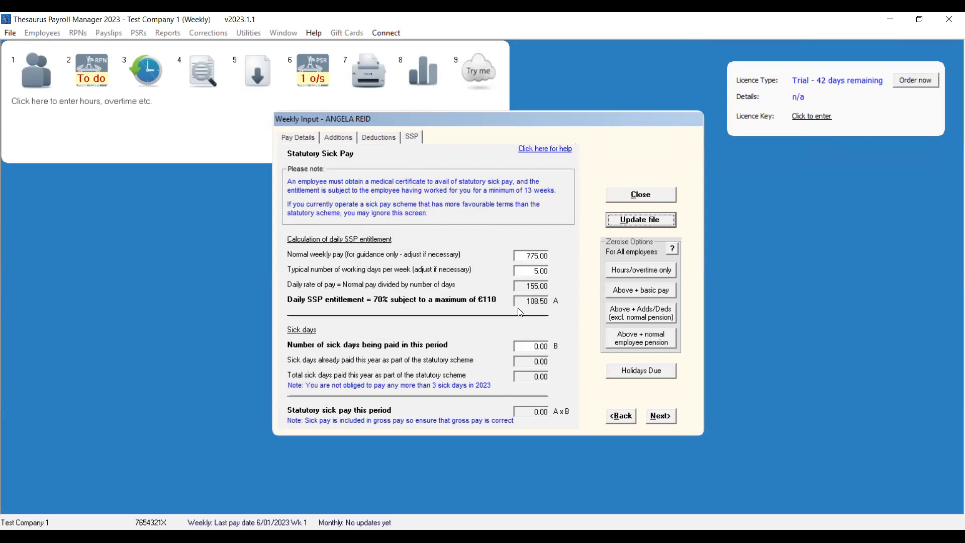
Enter 1 statutory sick day for this employee, update the file and close the resulting payslip view.
left_click(535, 353)
double_click(543, 345)
type("1")
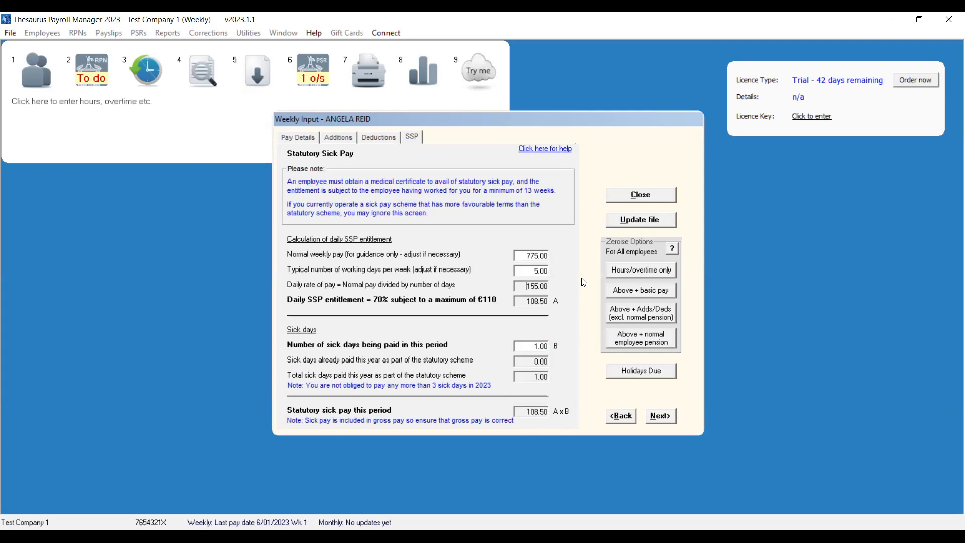
left_click(644, 220)
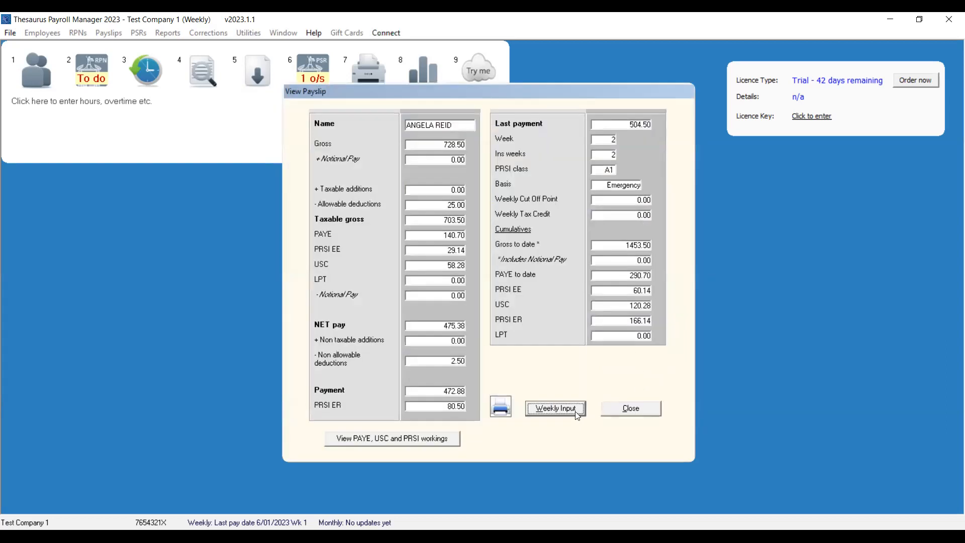
left_click(635, 410)
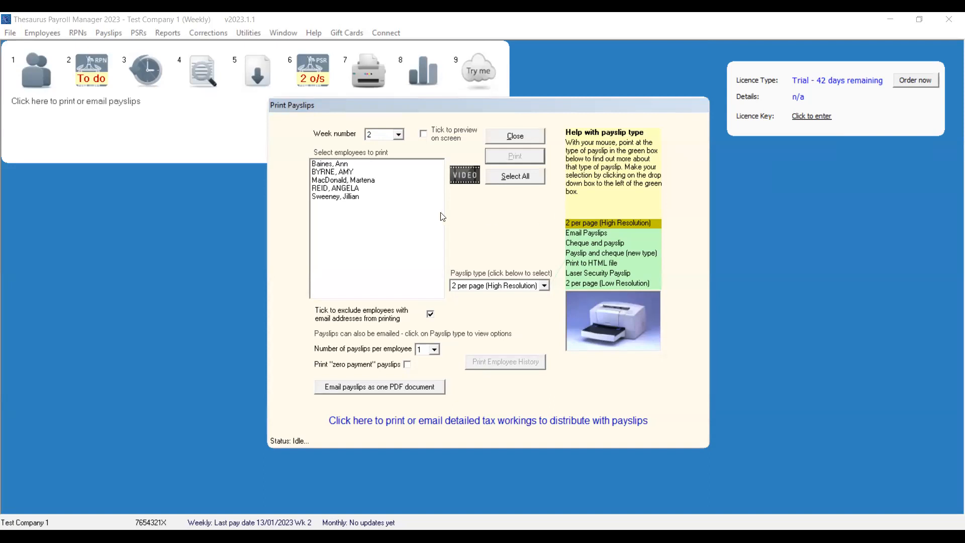
Preview the first listed employee's week 2 payslip on screen and close the preview.
left_click(348, 166)
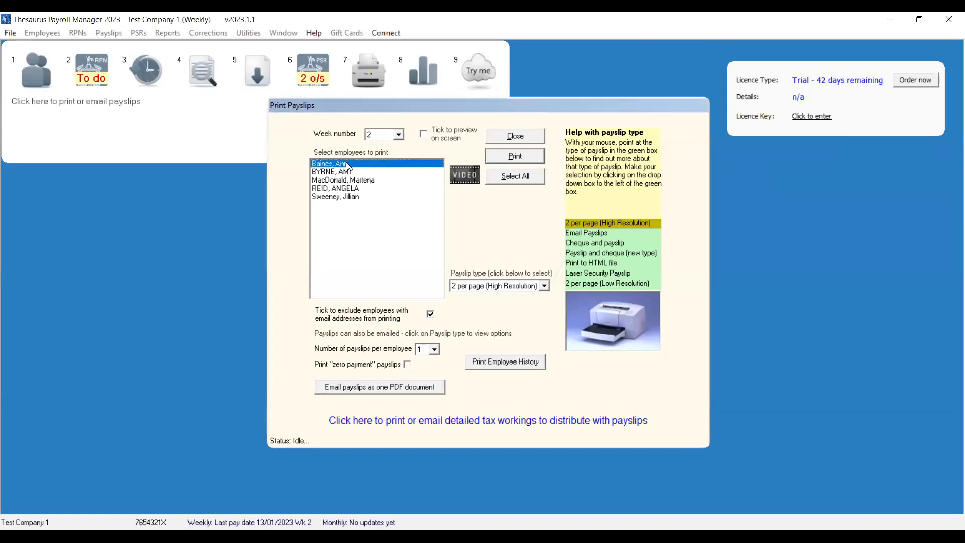
left_click(429, 137)
left_click(519, 159)
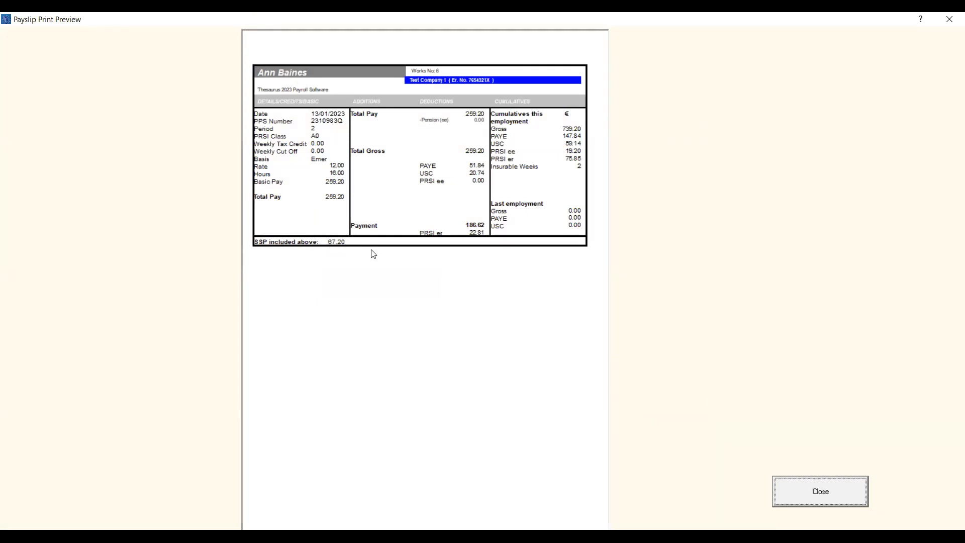
left_click(809, 488)
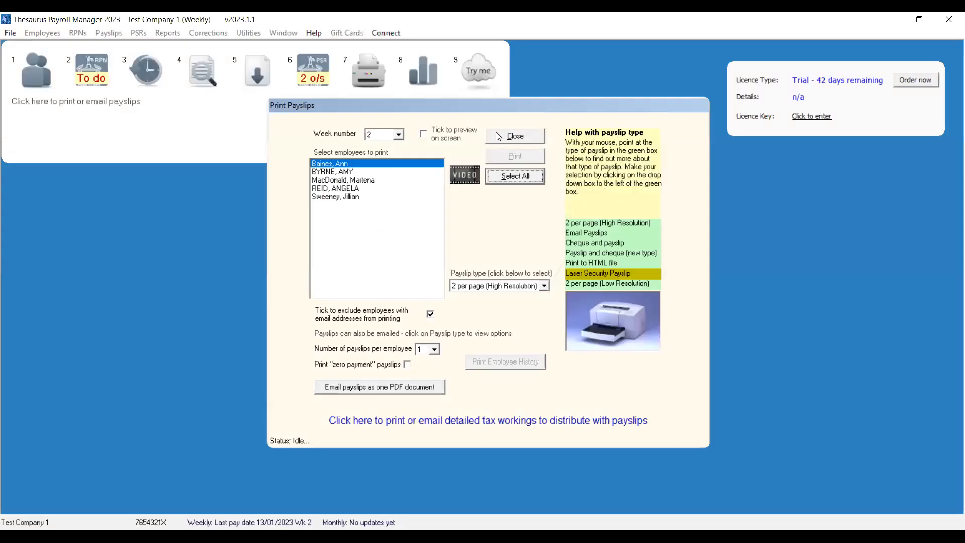
Leave payslip printing, run the Payroll Summary - Audit Trail for week 2, and close it after viewing.
left_click(498, 136)
left_click(426, 72)
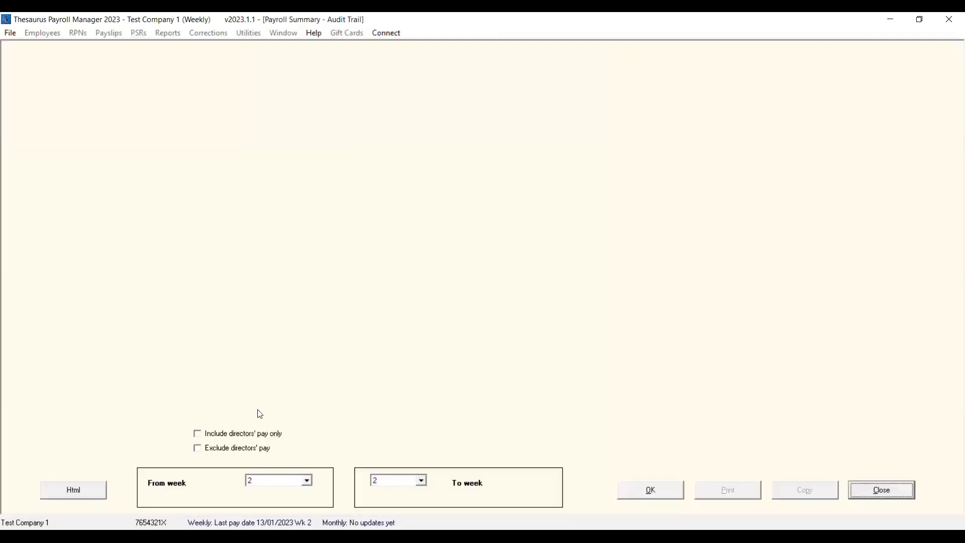
left_click(638, 495)
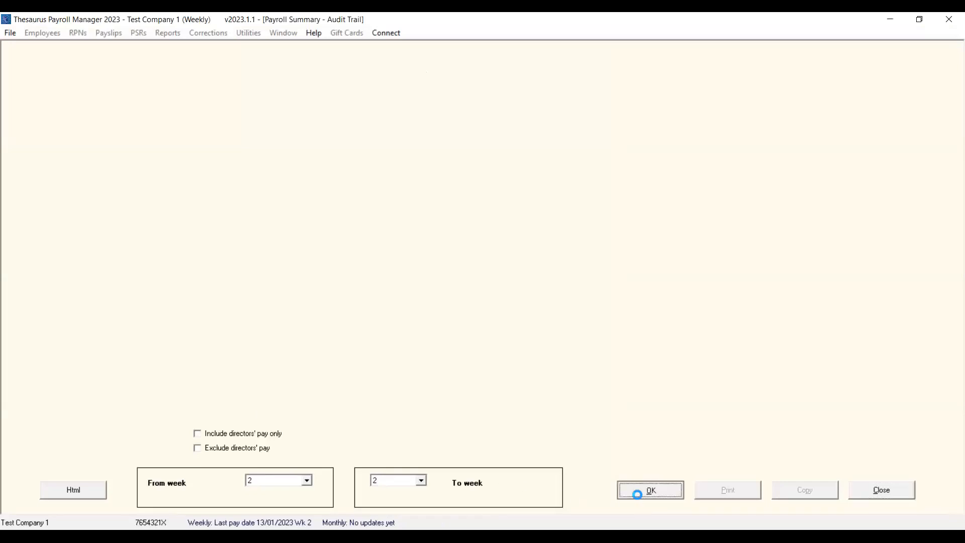
left_click(518, 328)
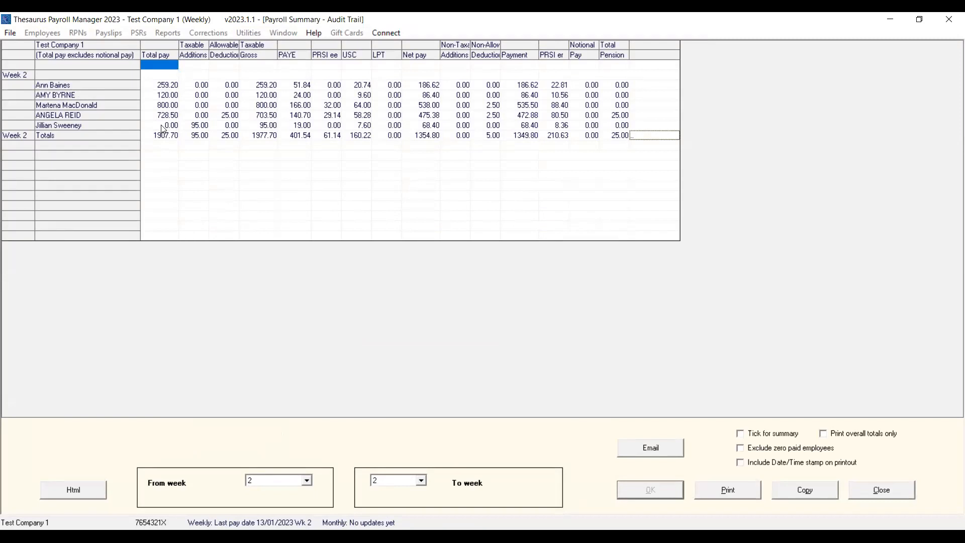
left_click(889, 489)
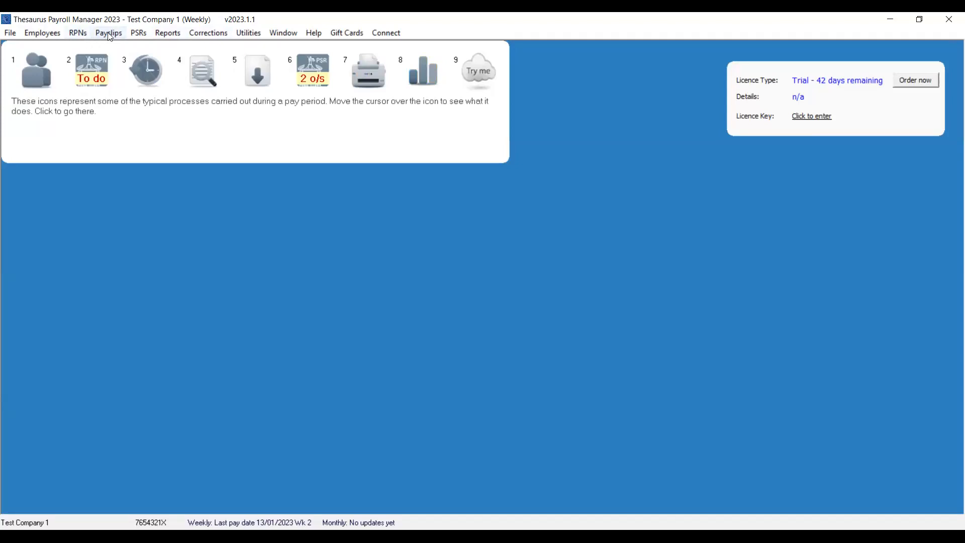
Run the Statutory Sick Pay report from week 2 to week 2 and check both sick-paid employees' SSP pay.
left_click(173, 36)
mouse_move(111, 121)
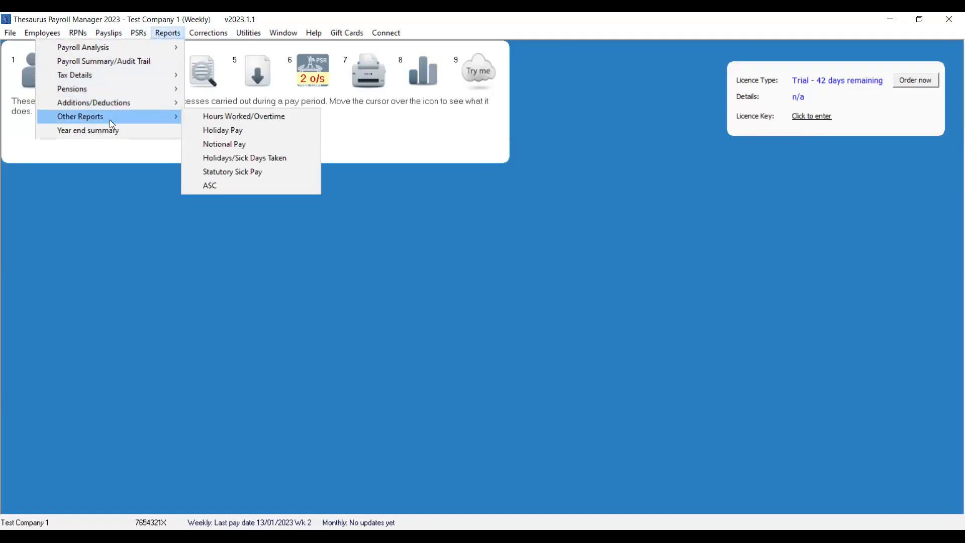
left_click(246, 172)
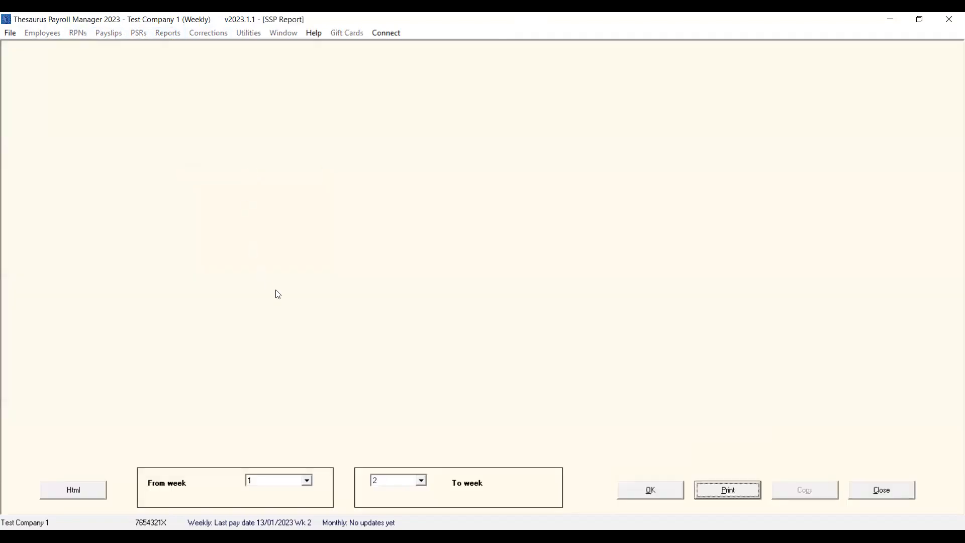
left_click(307, 481)
left_click(274, 500)
left_click(652, 495)
left_click(529, 332)
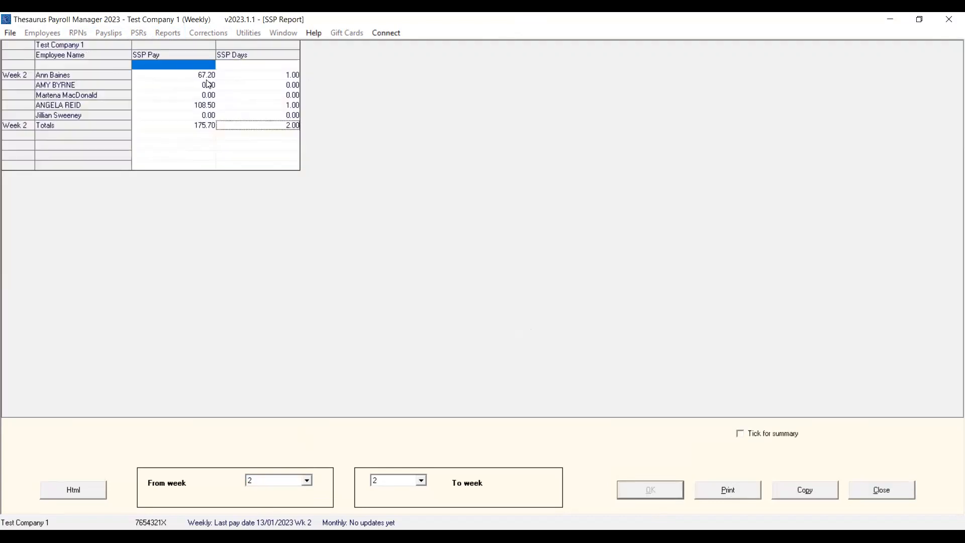
left_click(207, 76)
left_click(212, 108)
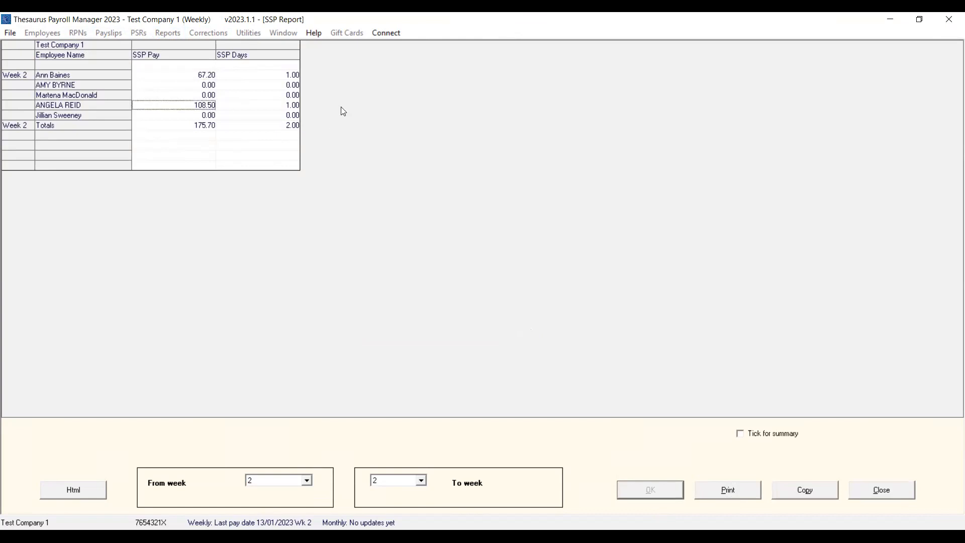